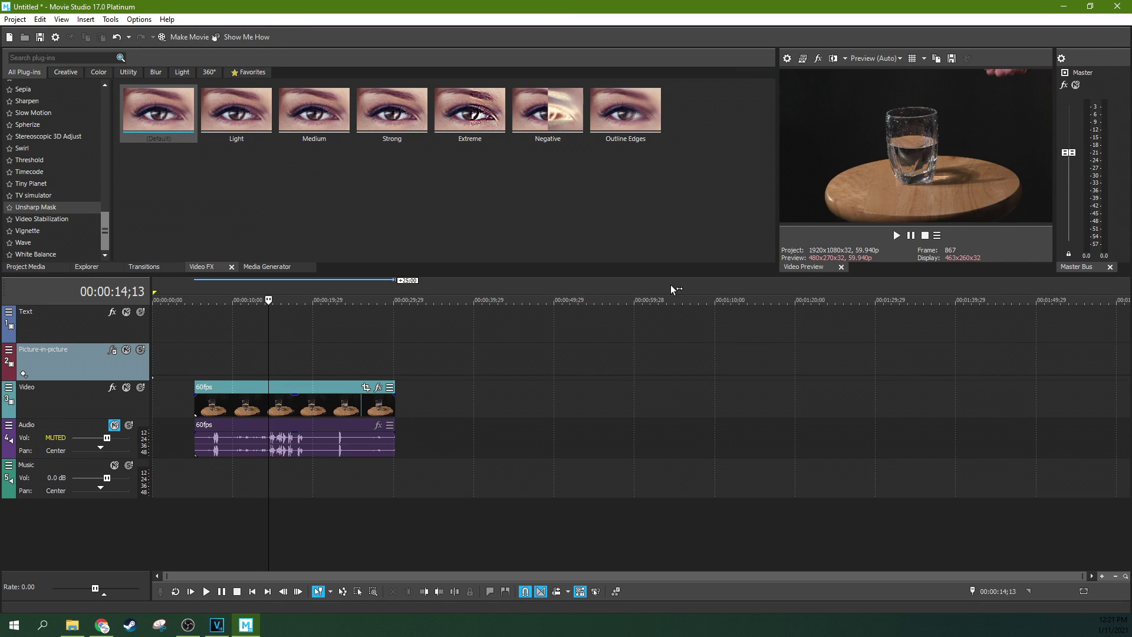
Step: Widen the Video Preview beside the plug-in panel and lower the timeline splitter for more effects height
{"action": "left_click_drag", "start_coordinate": [776, 185], "coordinate": [491, 194]}
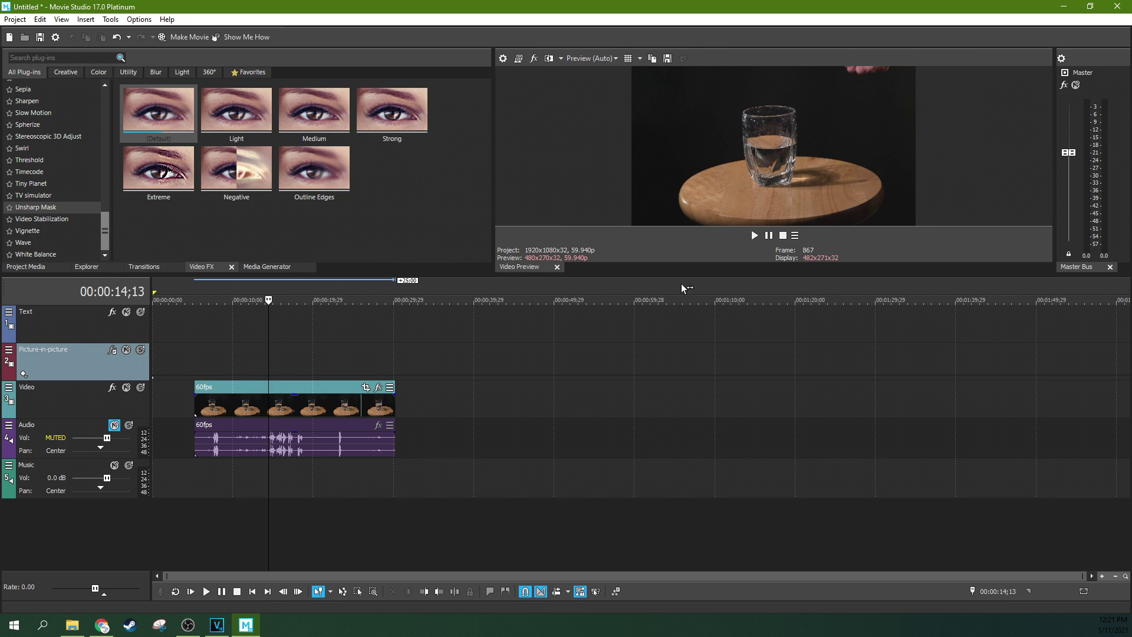
{"action": "left_click_drag", "start_coordinate": [681, 275], "coordinate": [681, 344]}
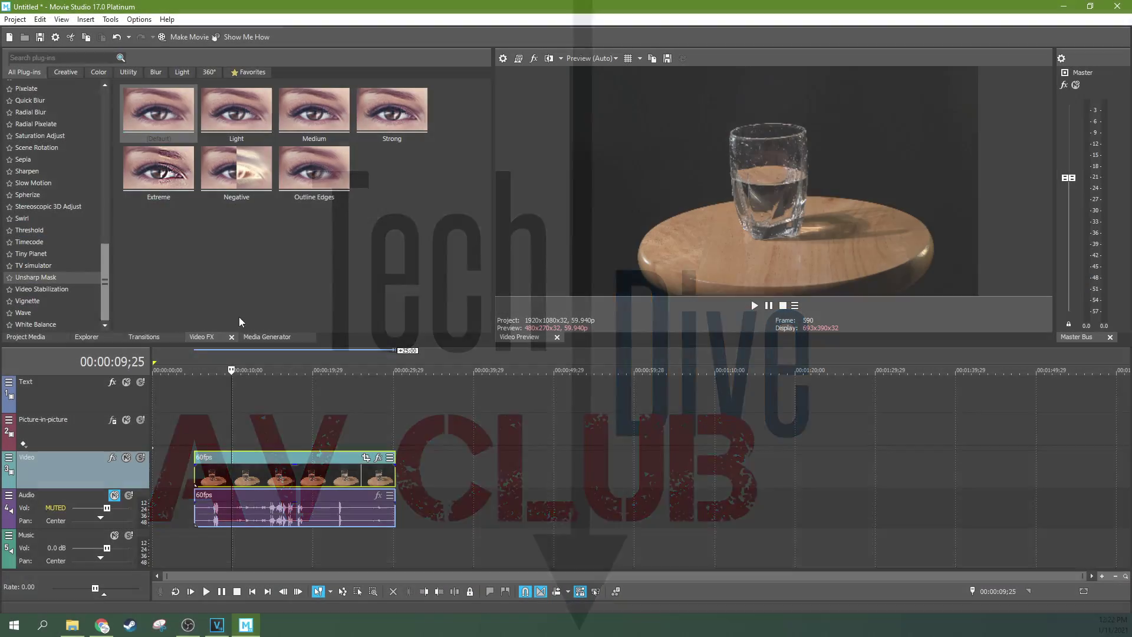
{"action": "left_click", "coordinate": [30, 337]}
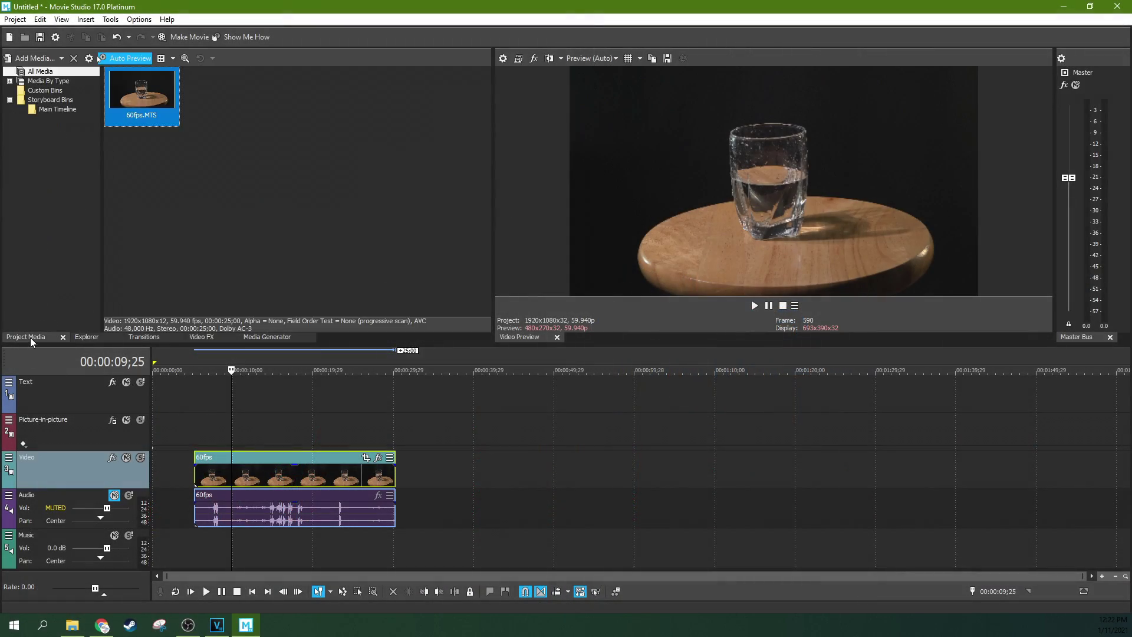
{"action": "left_click", "coordinate": [208, 333]}
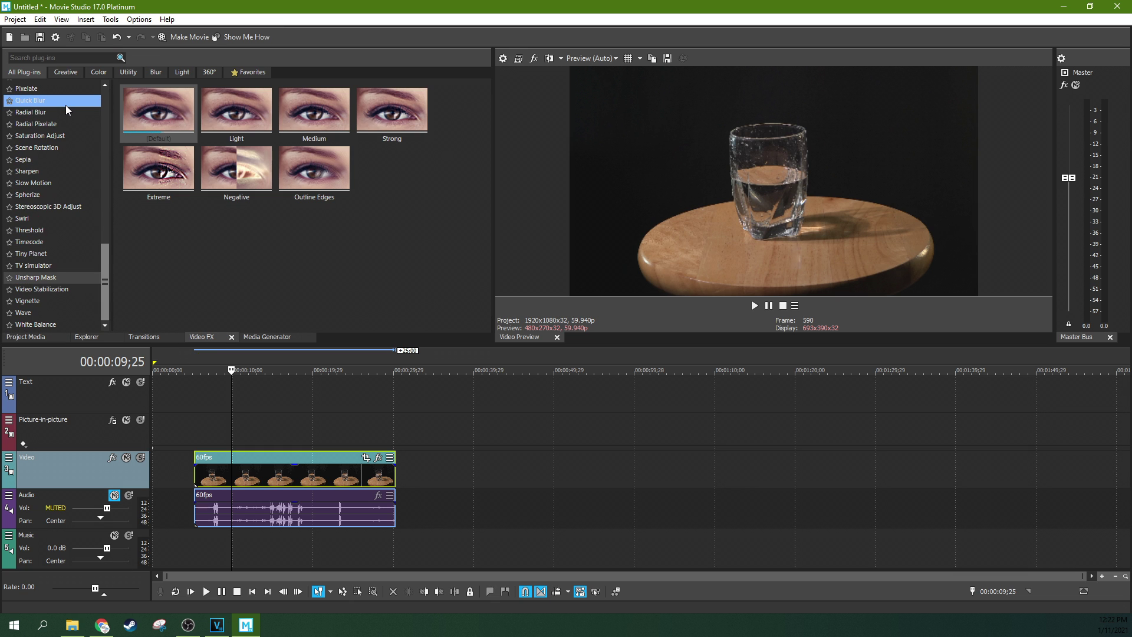
{"action": "left_click", "coordinate": [72, 59]}
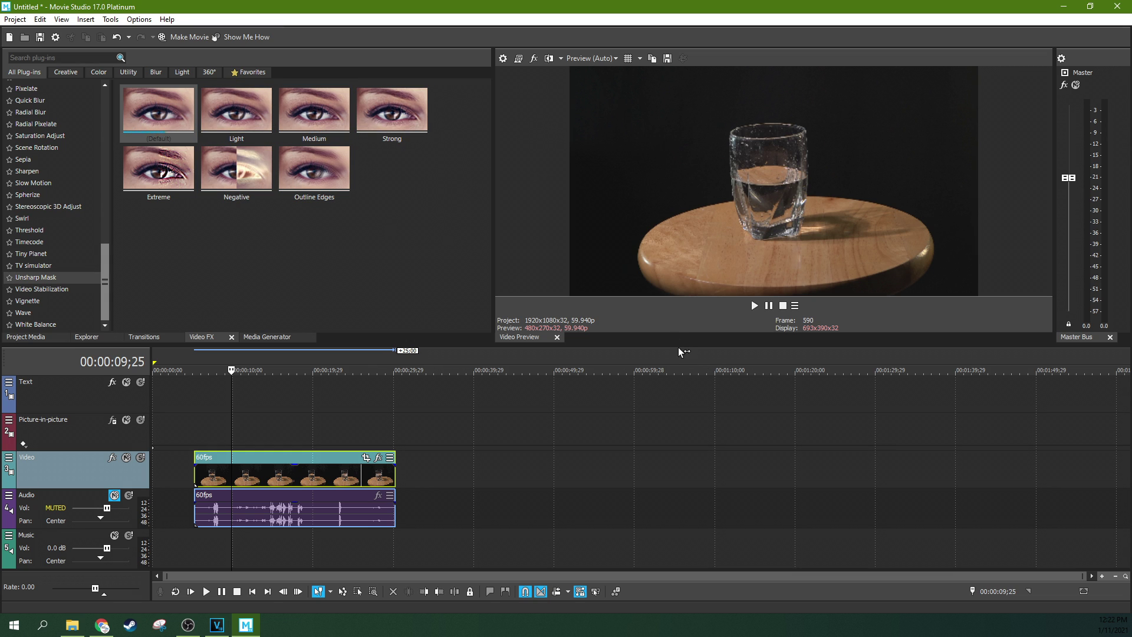
Step: Enlarge the preview panels further and set preview quality to Best (Full)
{"action": "left_click_drag", "start_coordinate": [679, 349], "coordinate": [679, 410]}
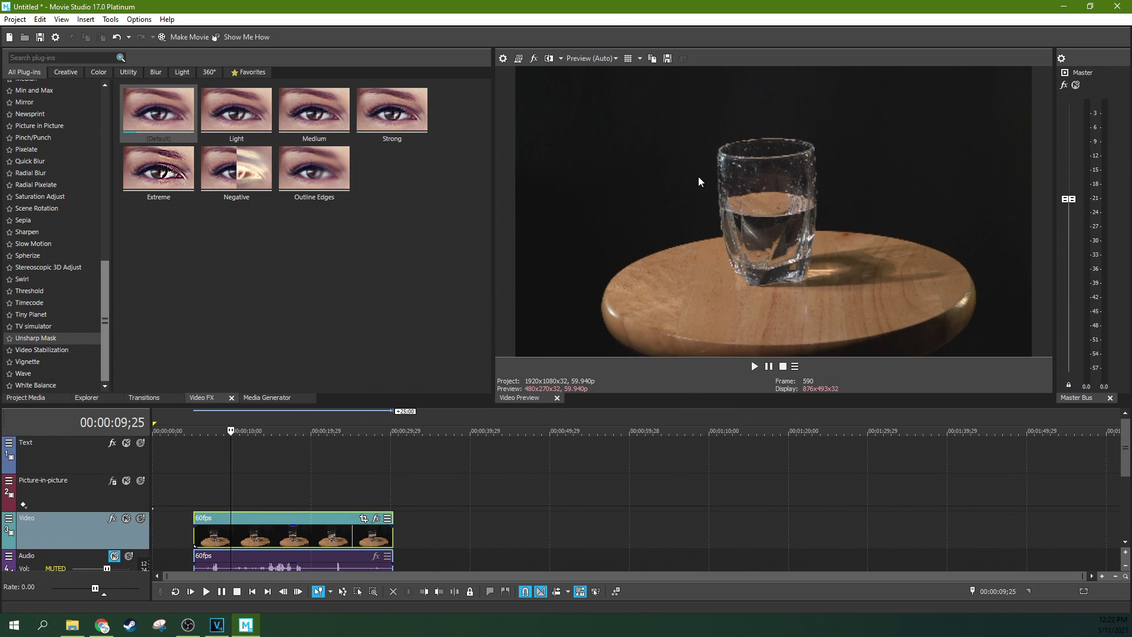
{"action": "left_click", "coordinate": [600, 58]}
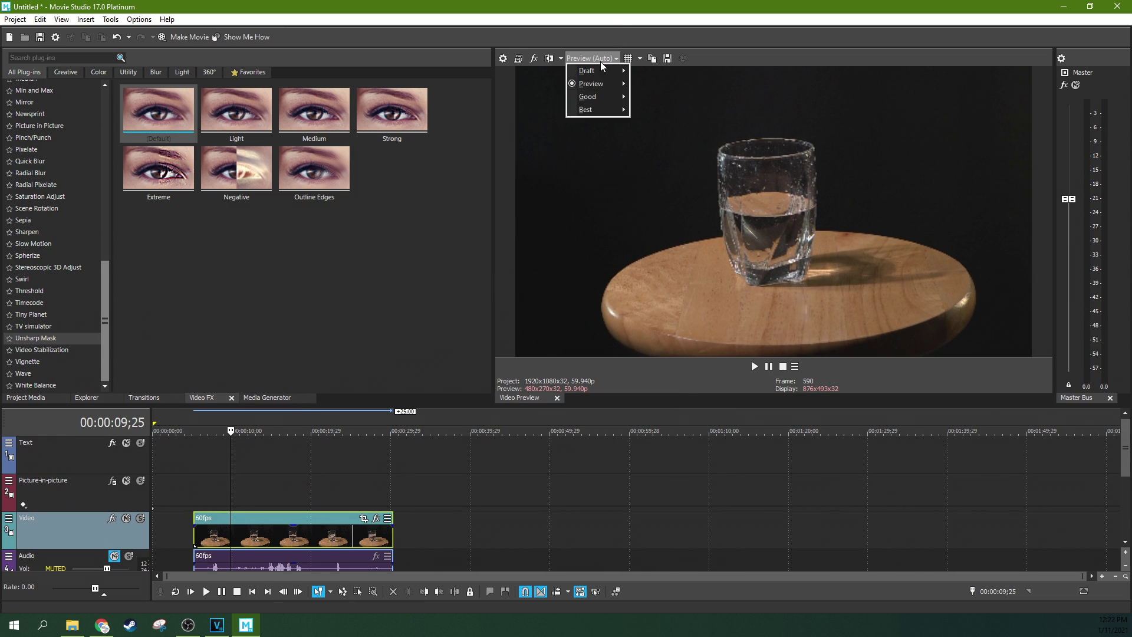
{"action": "mouse_move", "coordinate": [595, 106]}
{"action": "left_click", "coordinate": [652, 120]}
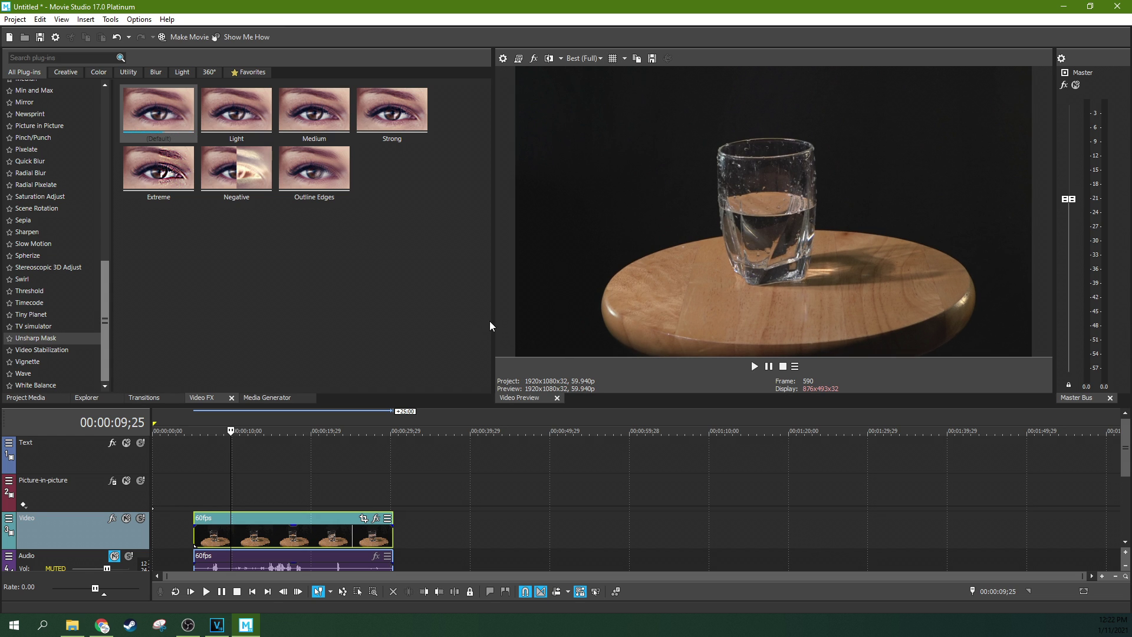
Step: Adjust the preview width, enlarge the timeline, and place the playhead at 00:00:14;29
{"action": "mouse_move", "coordinate": [494, 320]}
{"action": "left_mouse_down"}
{"action": "mouse_move", "coordinate": [422, 318]}
{"action": "mouse_move", "coordinate": [503, 314]}
{"action": "left_mouse_up"}
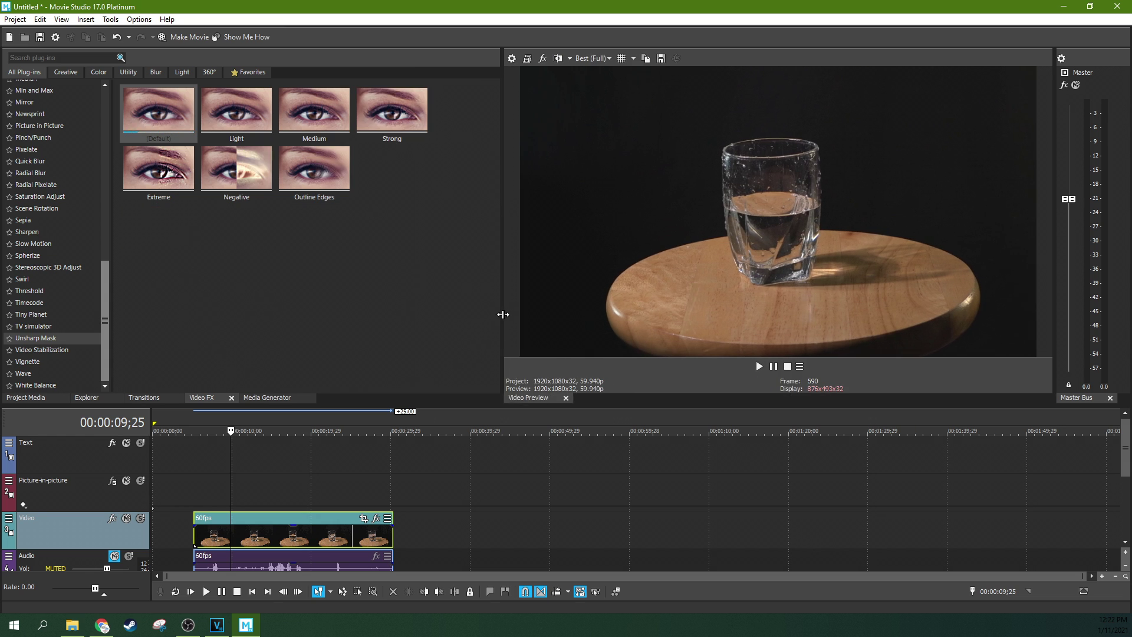
{"action": "left_click_drag", "start_coordinate": [426, 406], "coordinate": [427, 375]}
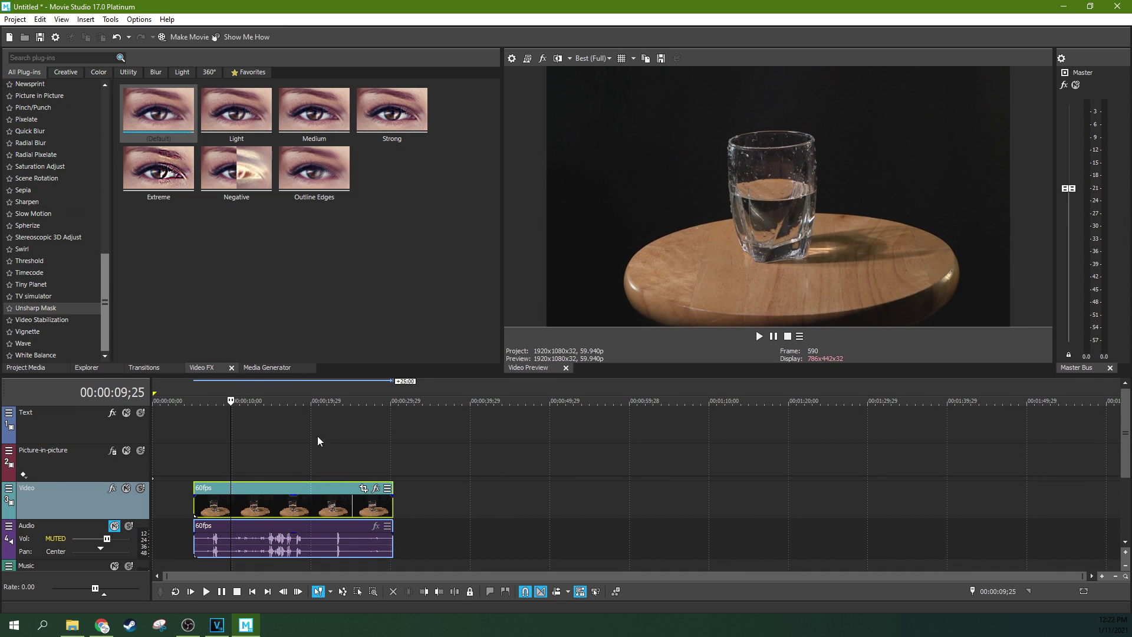
{"action": "left_click", "coordinate": [272, 476]}
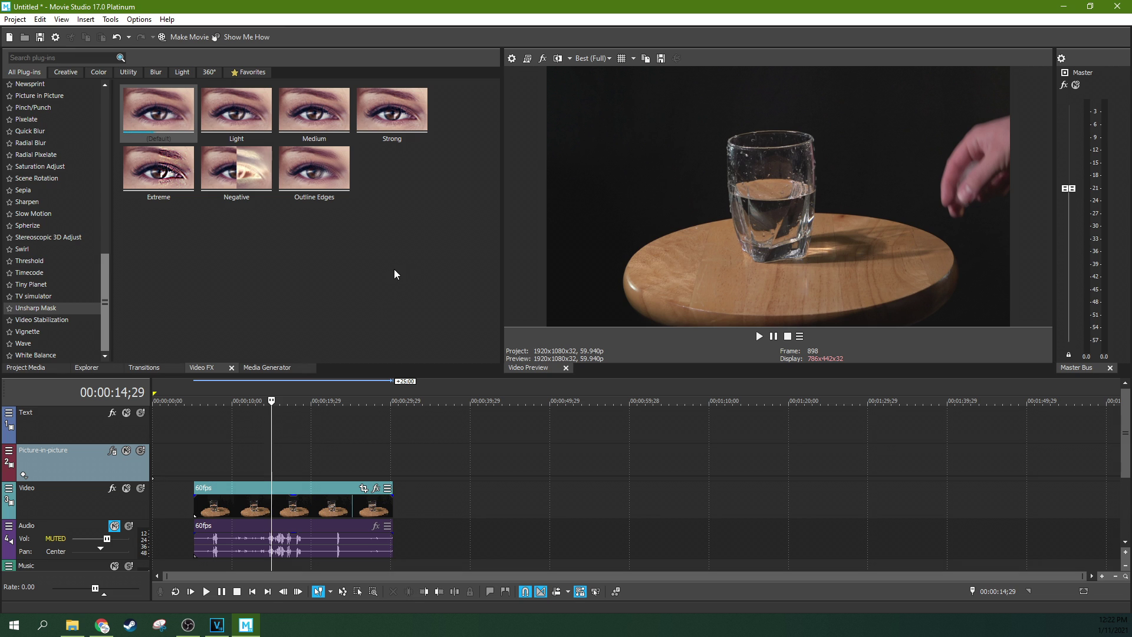
Step: Apply and enable the Unsharp Mask Medium preset on the clip, then switch to Chrome's Wikipedia article
{"action": "left_click_drag", "start_coordinate": [327, 111], "coordinate": [324, 501]}
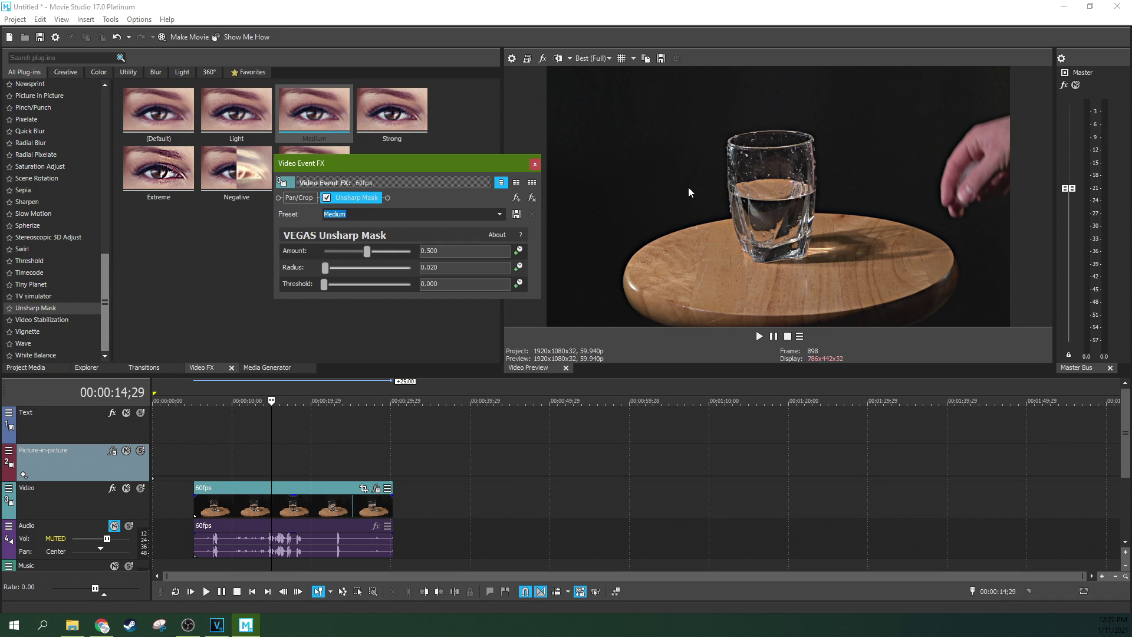
{"action": "left_click", "coordinate": [326, 197]}
{"action": "left_click", "coordinate": [102, 625]}
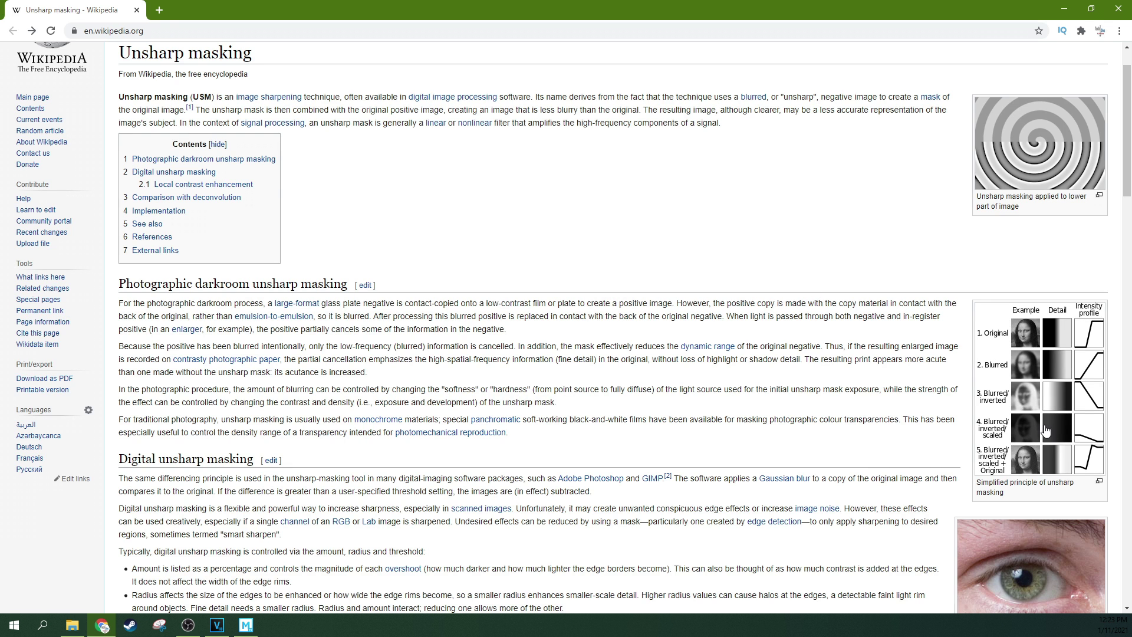
Step: View the 'Simplified principle of unsharp masking' figure enlarged, then minimize Chrome back to Movie Studio
{"action": "left_click", "coordinate": [1045, 429]}
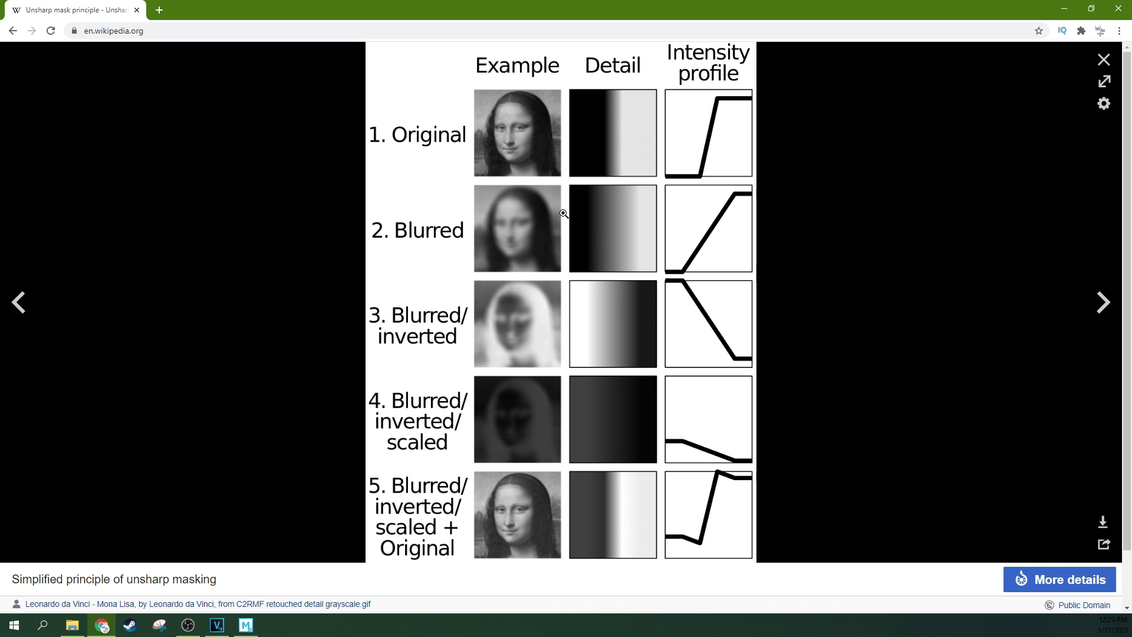
{"action": "left_click", "coordinate": [1065, 9]}
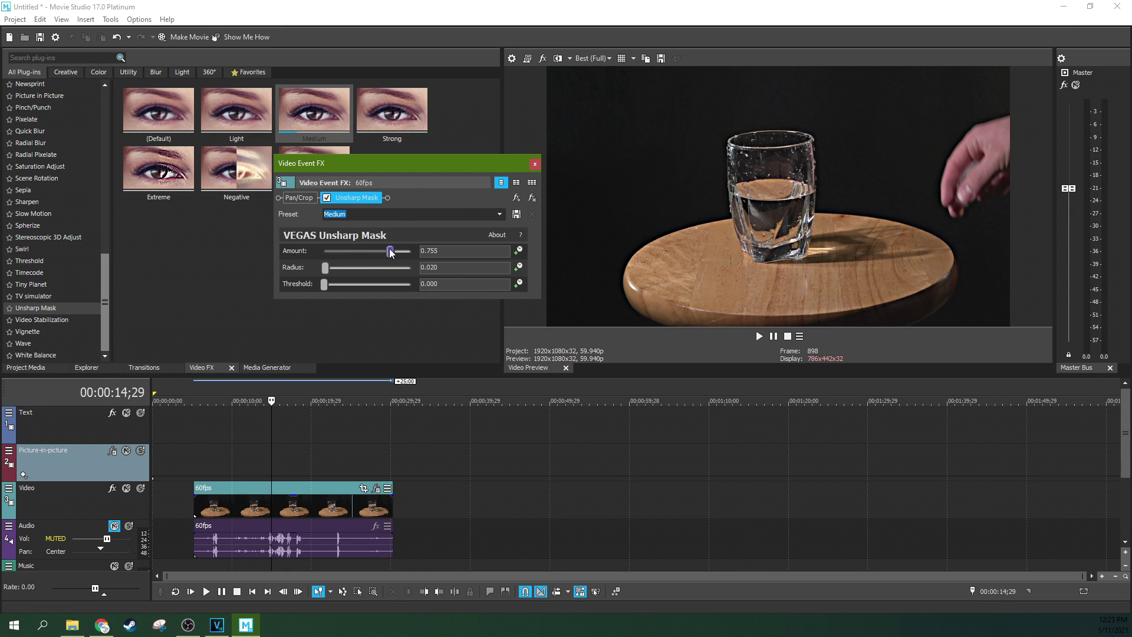
Step: Push Unsharp Mask Amount to 1.000, play the clip from about 14;28, then lower Amount to 0.476
{"action": "left_click_drag", "start_coordinate": [365, 249], "coordinate": [432, 253]}
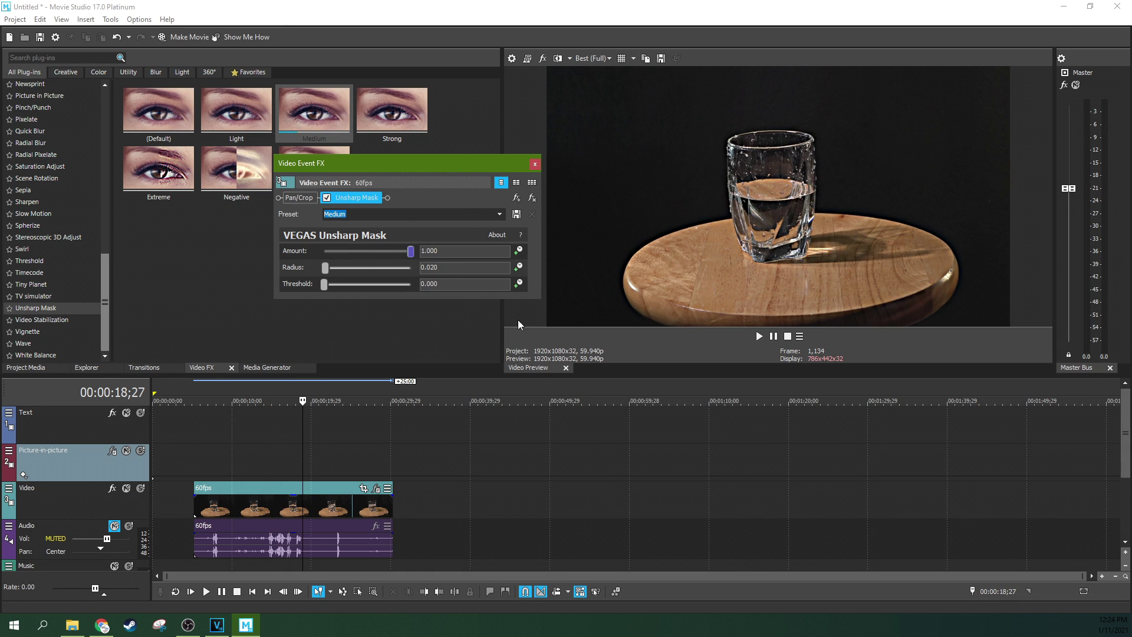
{"action": "left_click", "coordinate": [286, 467]}
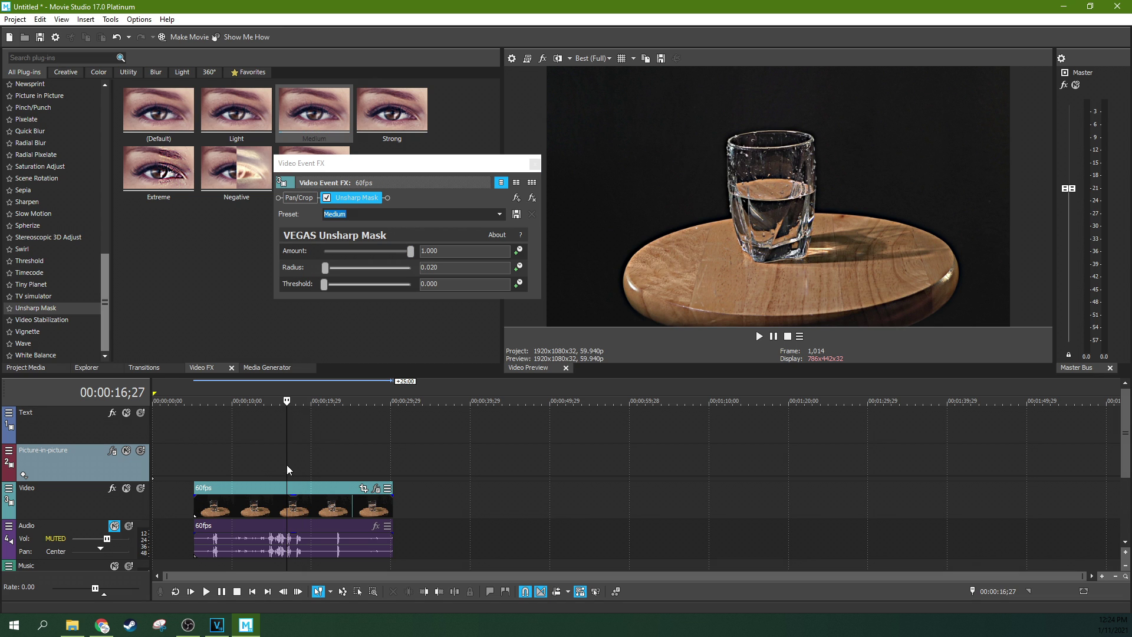
{"action": "left_click", "coordinate": [272, 470]}
{"action": "left_click", "coordinate": [759, 336]}
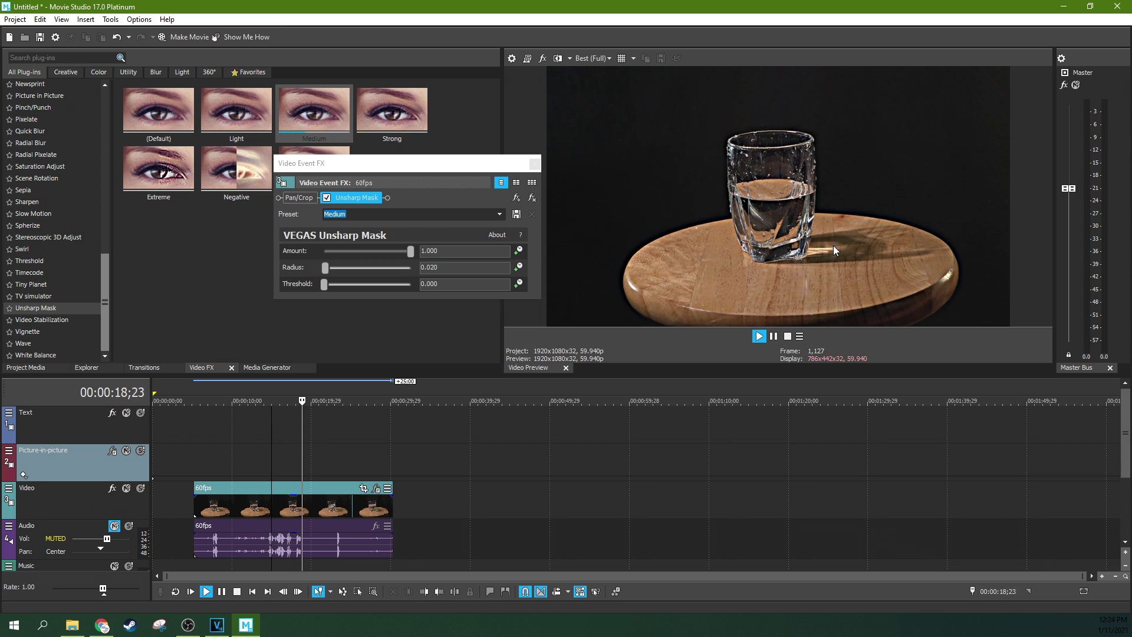
{"action": "left_click", "coordinate": [775, 338]}
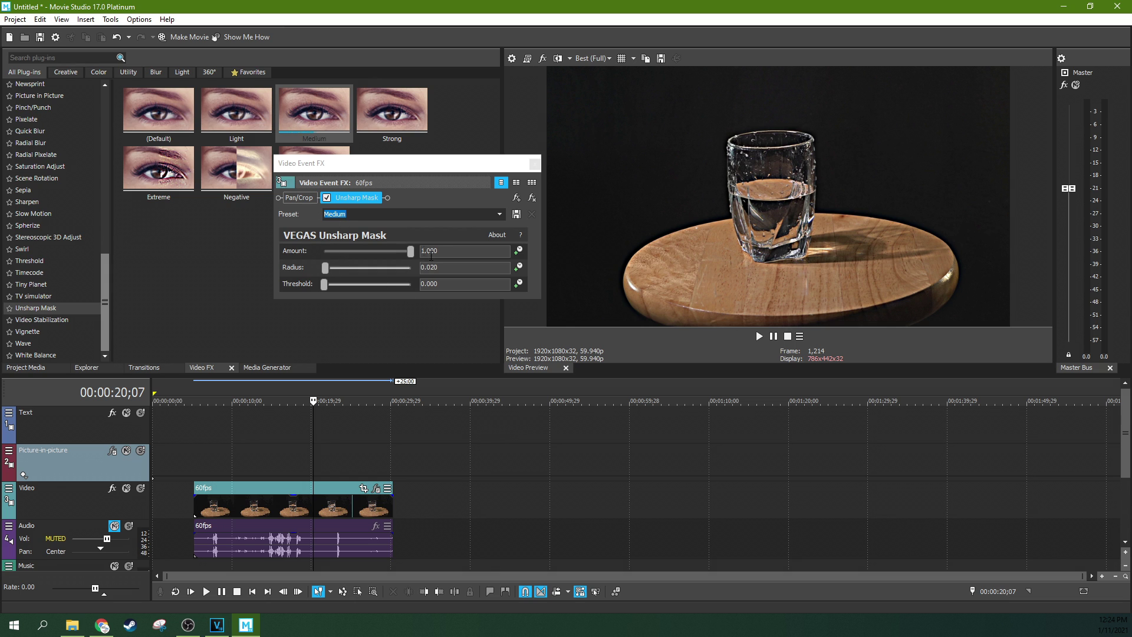
{"action": "left_click_drag", "start_coordinate": [399, 251], "coordinate": [366, 250]}
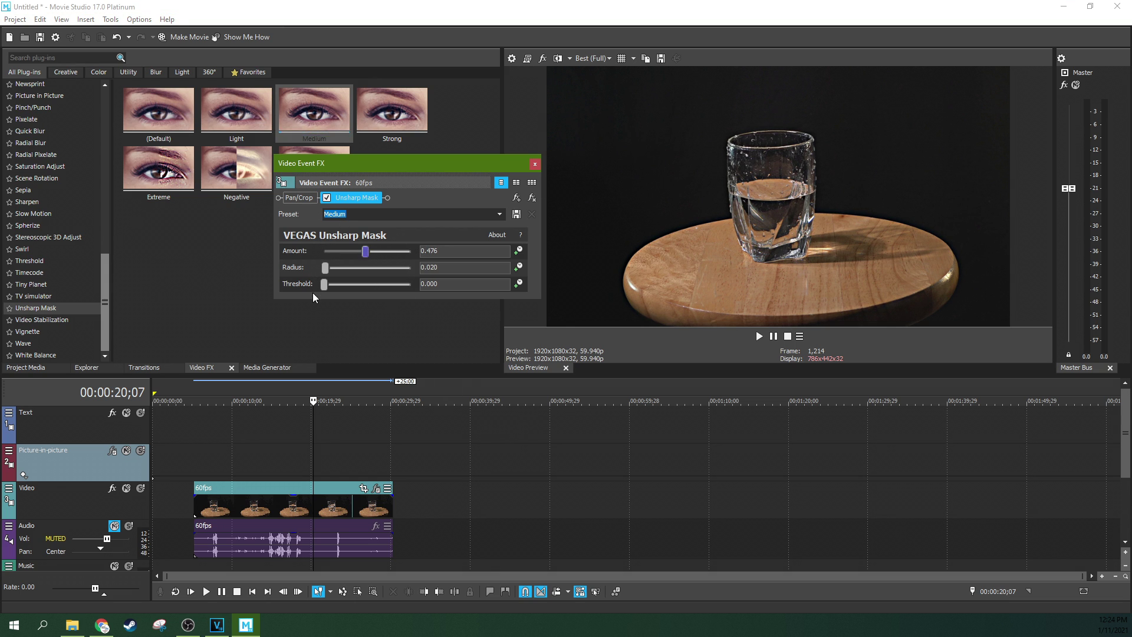
Step: Adjust Unsharp Mask Amount to 0.633 and Radius to 0.156, and experiment with the Threshold slider
{"action": "mouse_move", "coordinate": [364, 253]}
{"action": "left_mouse_down"}
{"action": "mouse_move", "coordinate": [314, 256]}
{"action": "mouse_move", "coordinate": [420, 250]}
{"action": "mouse_move", "coordinate": [318, 253]}
{"action": "mouse_move", "coordinate": [367, 251]}
{"action": "left_mouse_up"}
{"action": "left_click_drag", "start_coordinate": [324, 268], "coordinate": [382, 251]}
{"action": "mouse_move", "coordinate": [328, 284]}
{"action": "left_mouse_down"}
{"action": "mouse_move", "coordinate": [365, 283]}
{"action": "mouse_move", "coordinate": [317, 287]}
{"action": "mouse_move", "coordinate": [348, 286]}
{"action": "left_mouse_up"}
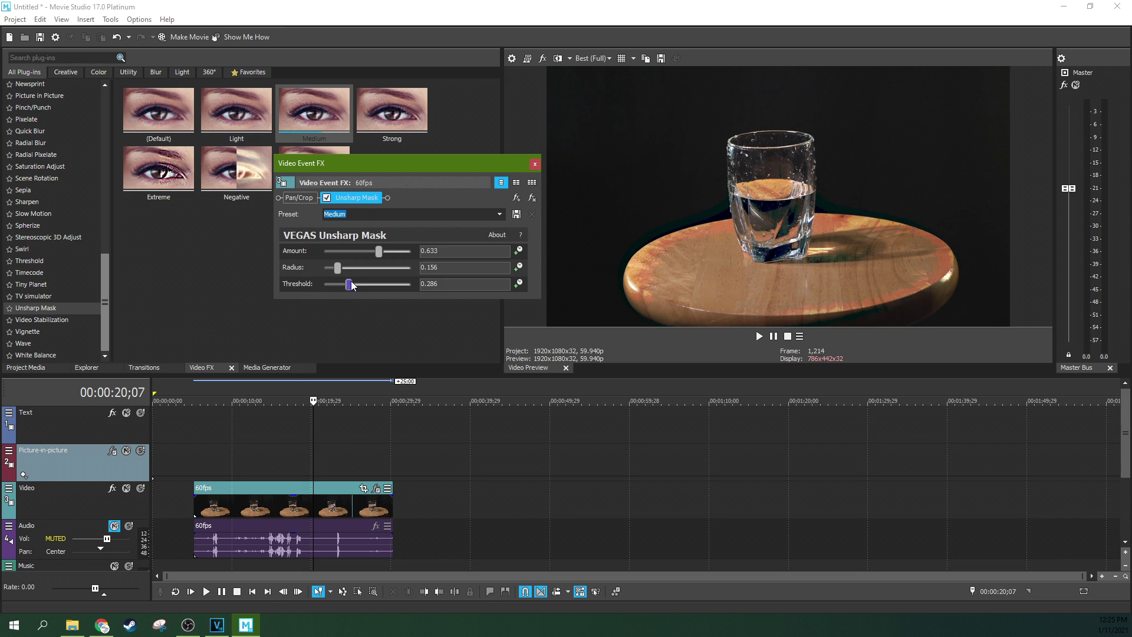
{"action": "left_click_drag", "start_coordinate": [350, 285], "coordinate": [348, 284]}
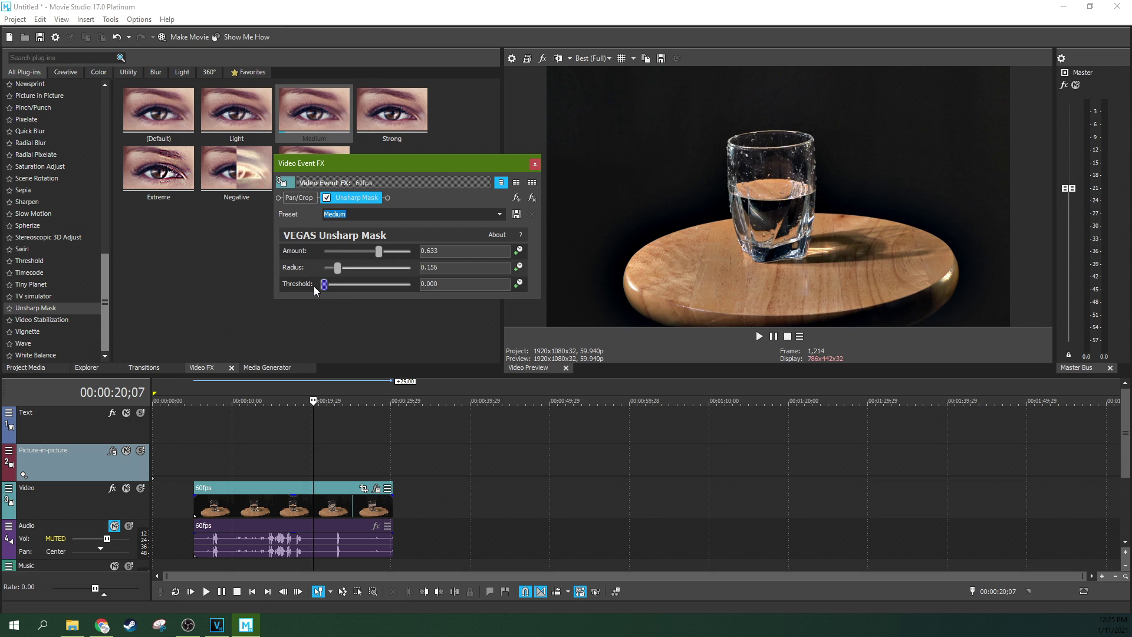
Step: Try several Threshold values, settle on 0.000, then disable Unsharp Mask to compare
{"action": "mouse_move", "coordinate": [347, 286]}
{"action": "left_mouse_down"}
{"action": "mouse_move", "coordinate": [654, 289]}
{"action": "mouse_move", "coordinate": [331, 289]}
{"action": "mouse_move", "coordinate": [342, 288]}
{"action": "left_mouse_up"}
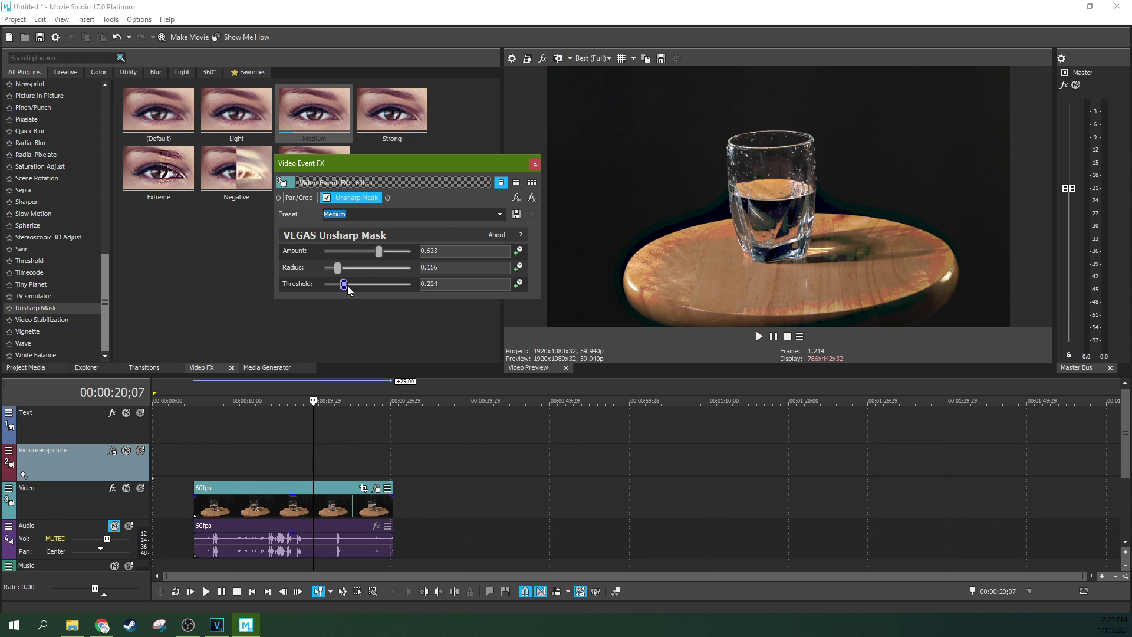
{"action": "mouse_move", "coordinate": [347, 284]}
{"action": "left_mouse_down"}
{"action": "mouse_move", "coordinate": [323, 281]}
{"action": "mouse_move", "coordinate": [357, 280]}
{"action": "left_mouse_up"}
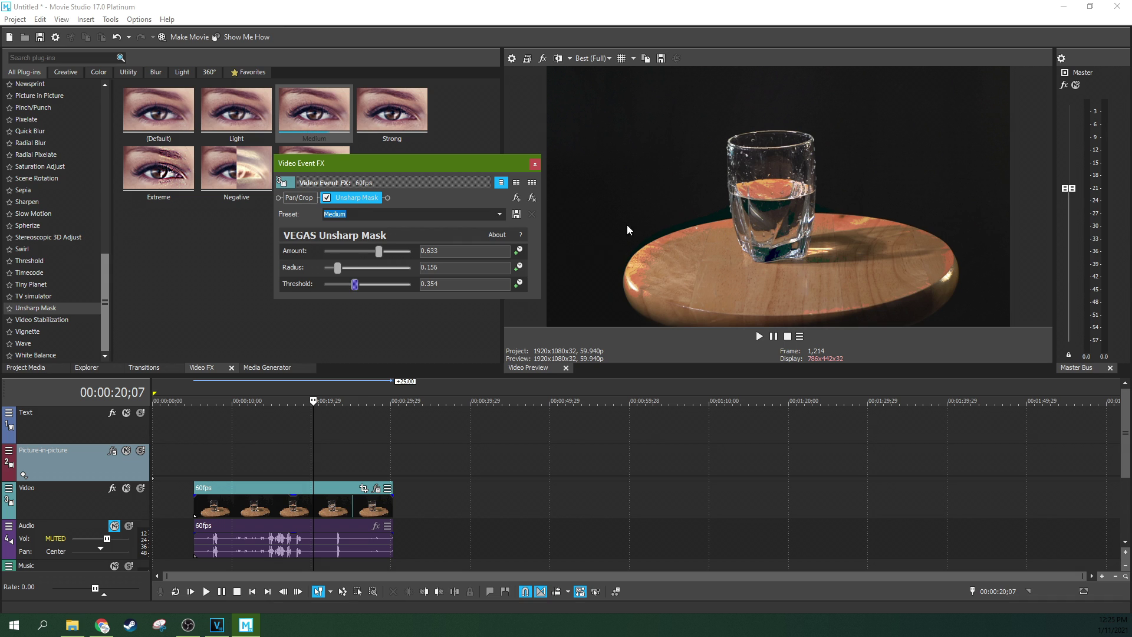
{"action": "left_click_drag", "start_coordinate": [350, 285], "coordinate": [302, 283]}
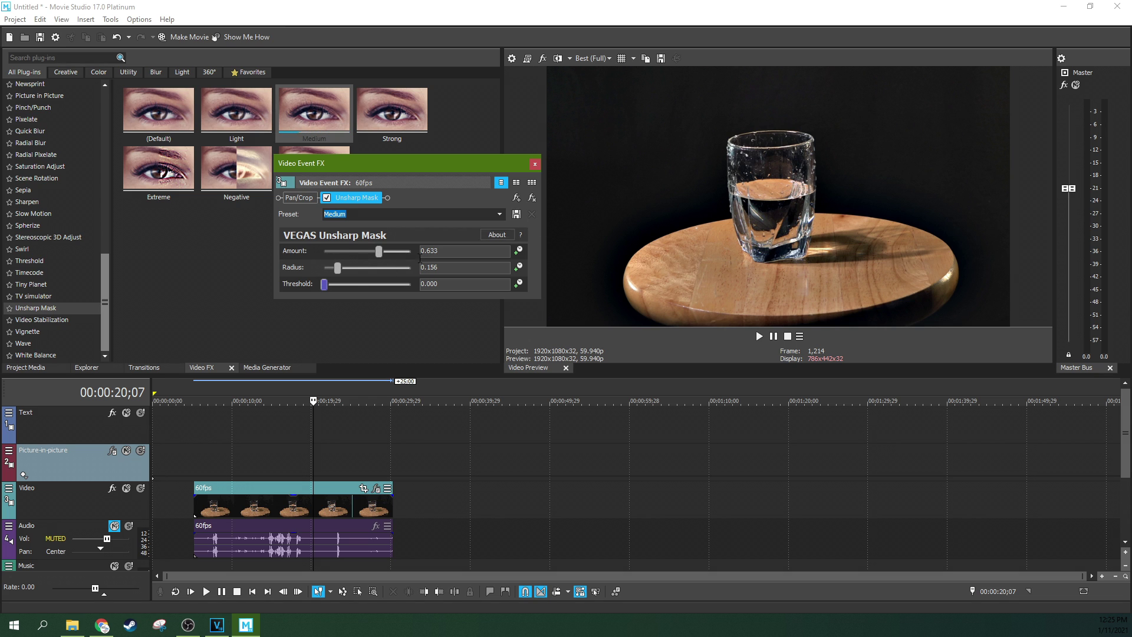
{"action": "left_click", "coordinate": [325, 198]}
Step: Re-enable Unsharp Mask and step the playhead to 00:00:23;05 where the white object drops in
{"action": "left_click", "coordinate": [325, 197]}
{"action": "left_click", "coordinate": [325, 198]}
{"action": "left_click", "coordinate": [322, 462]}
{"action": "left_click", "coordinate": [299, 460]}
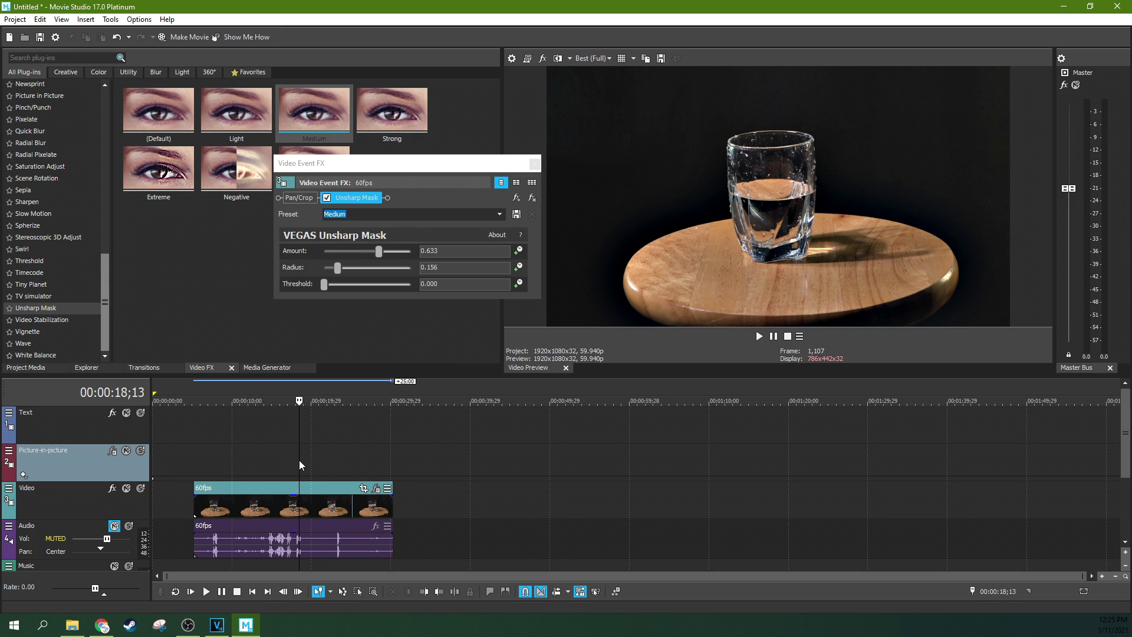
{"action": "double_click", "coordinate": [309, 460]}
{"action": "left_click", "coordinate": [327, 461]}
{"action": "left_click", "coordinate": [346, 462]}
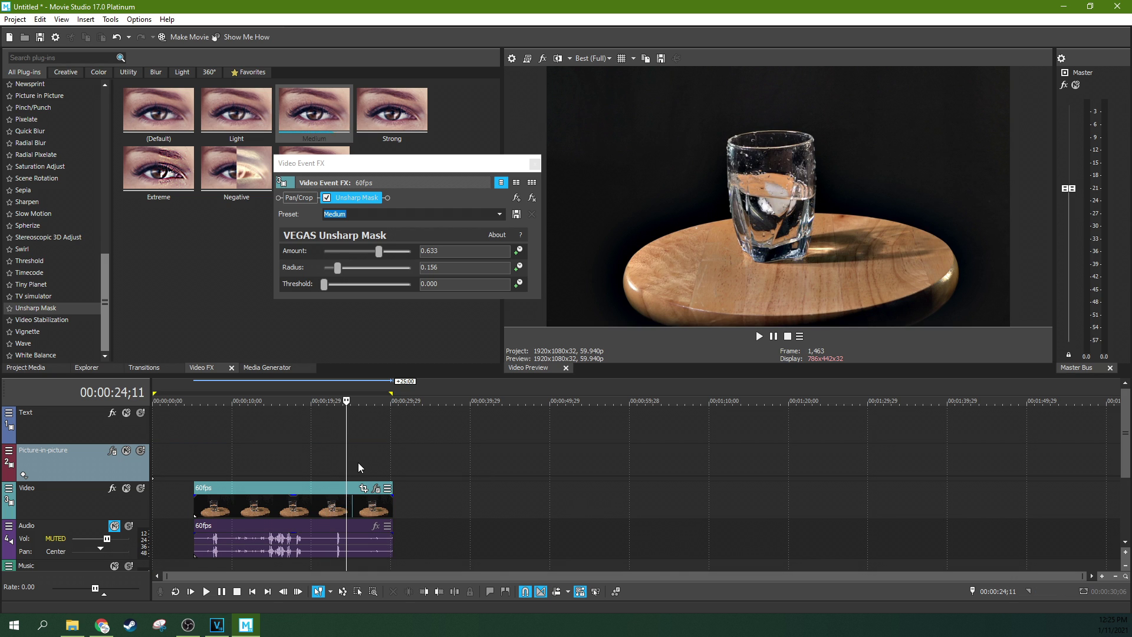
{"action": "left_click", "coordinate": [359, 462]}
{"action": "left_click", "coordinate": [341, 461]}
{"action": "left_click", "coordinate": [339, 461]}
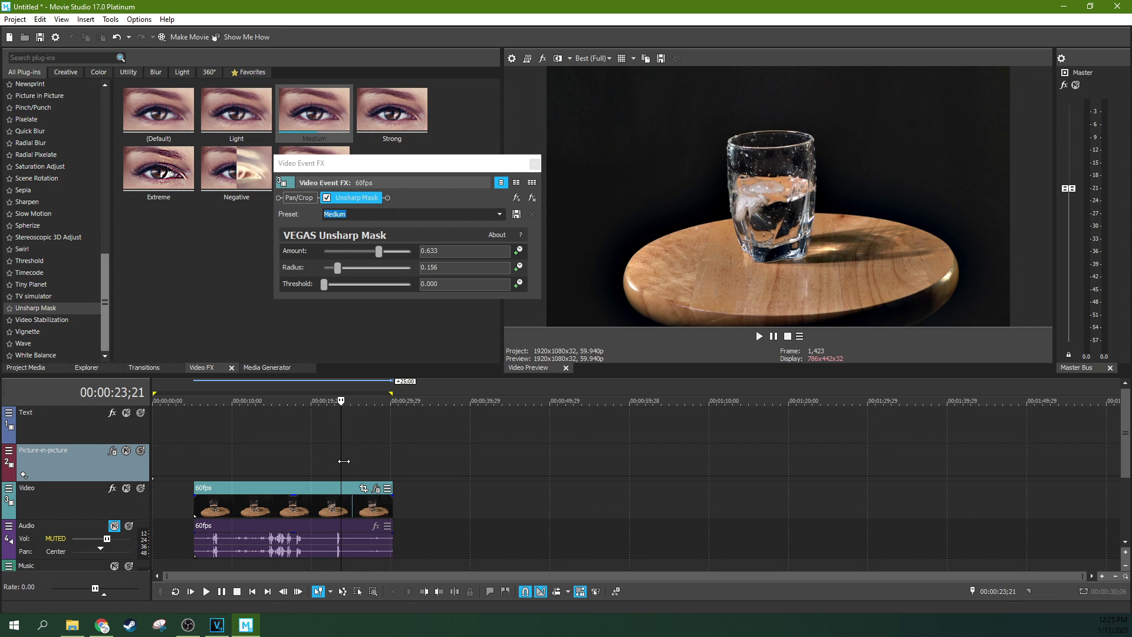
{"action": "key", "text": "Left"}
{"action": "key", "text": "Left"}
{"action": "key", "text": "Left"}
{"action": "key", "text": "Left"}
{"action": "key", "text": "Left"}
{"action": "key", "text": "Left"}
{"action": "key", "text": "Left"}
{"action": "key", "text": "Left"}
{"action": "key", "text": "Left"}
{"action": "key", "text": "Left"}
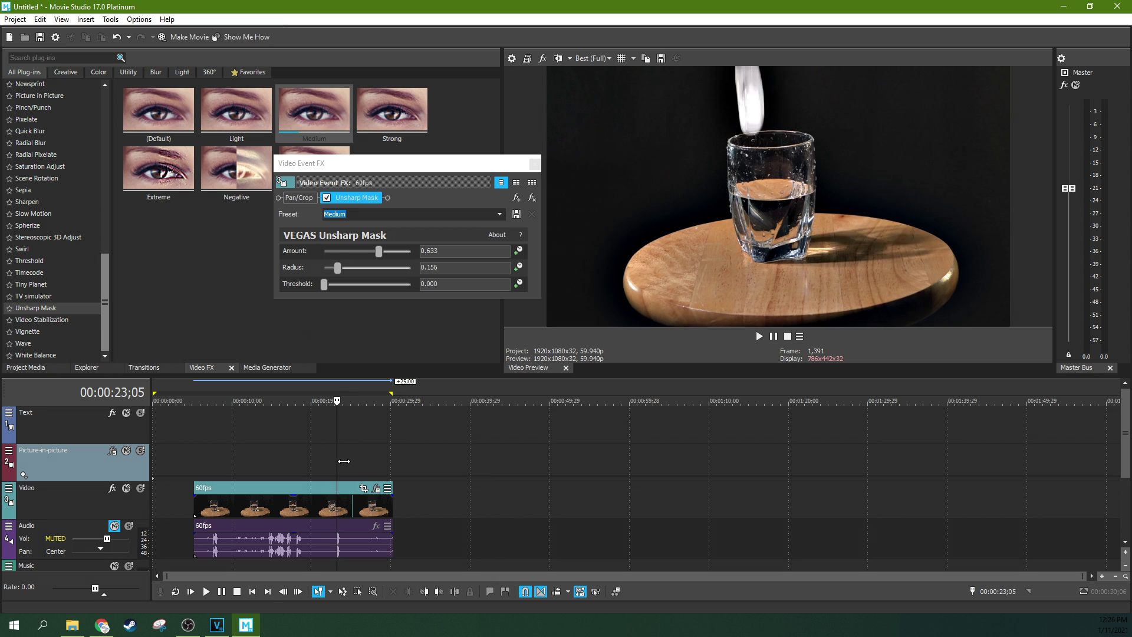
{"action": "key", "text": "Right"}
{"action": "key", "text": "Right"}
{"action": "key", "text": "Right"}
{"action": "key", "text": "Right"}
{"action": "key", "text": "Left"}
{"action": "key", "text": "Left"}
Step: Toggle Unsharp Mask off and on at this frame, then reduce the Radius
{"action": "left_click", "coordinate": [327, 198]}
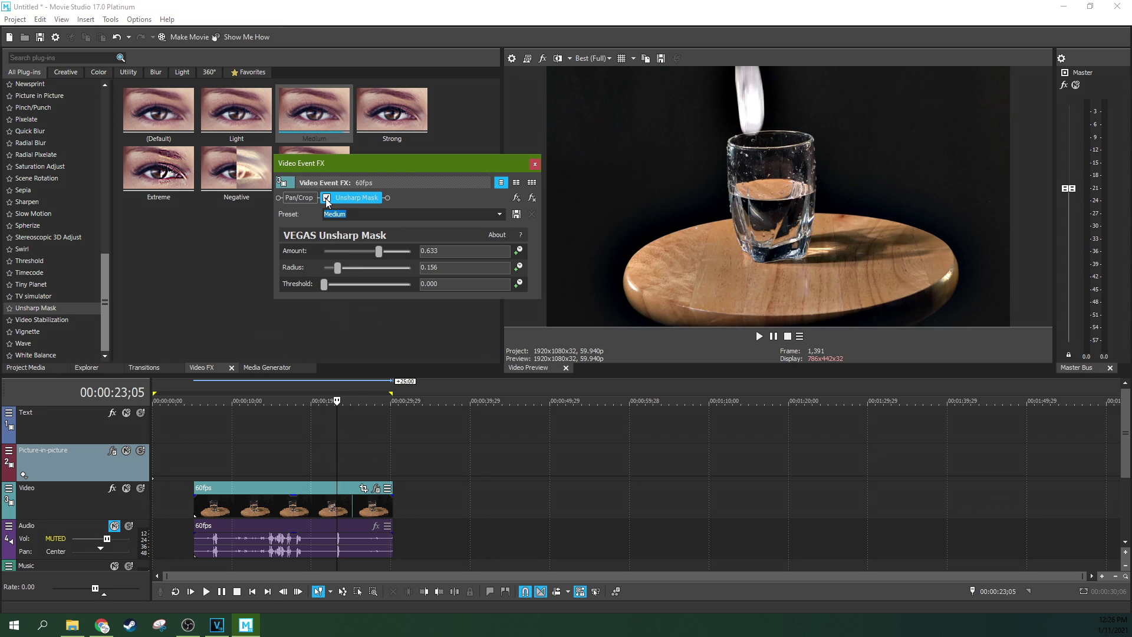
{"action": "left_click", "coordinate": [326, 198]}
{"action": "left_click_drag", "start_coordinate": [339, 272], "coordinate": [328, 270]}
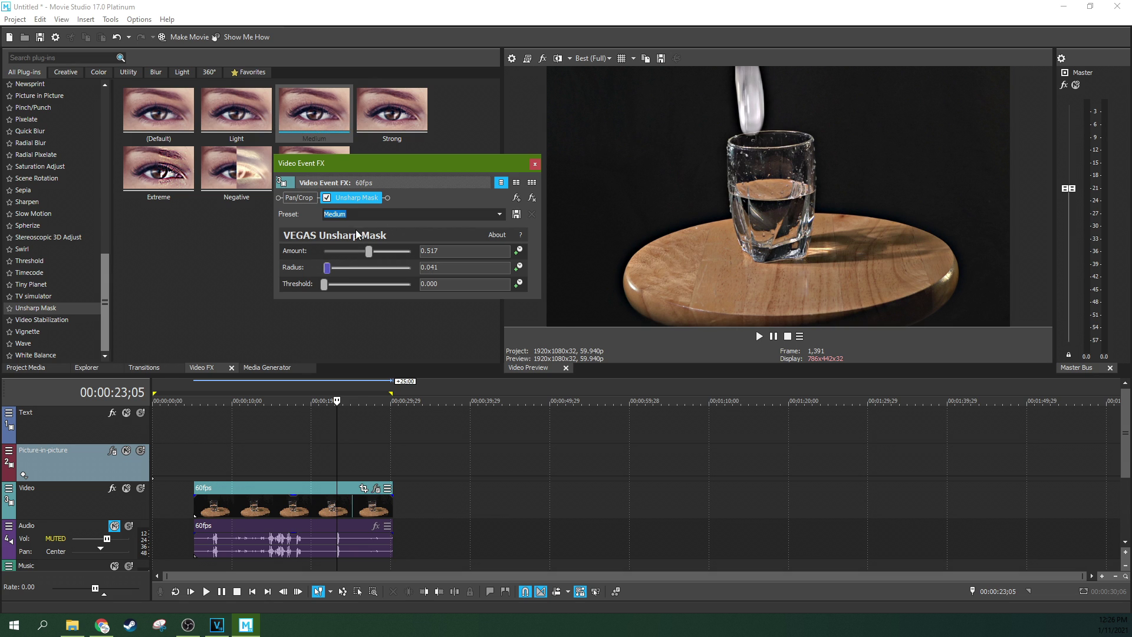
Step: Compare the clip with and without the 0.041-radius sharpening twice, then remove Unsharp Mask
{"action": "left_click", "coordinate": [327, 198]}
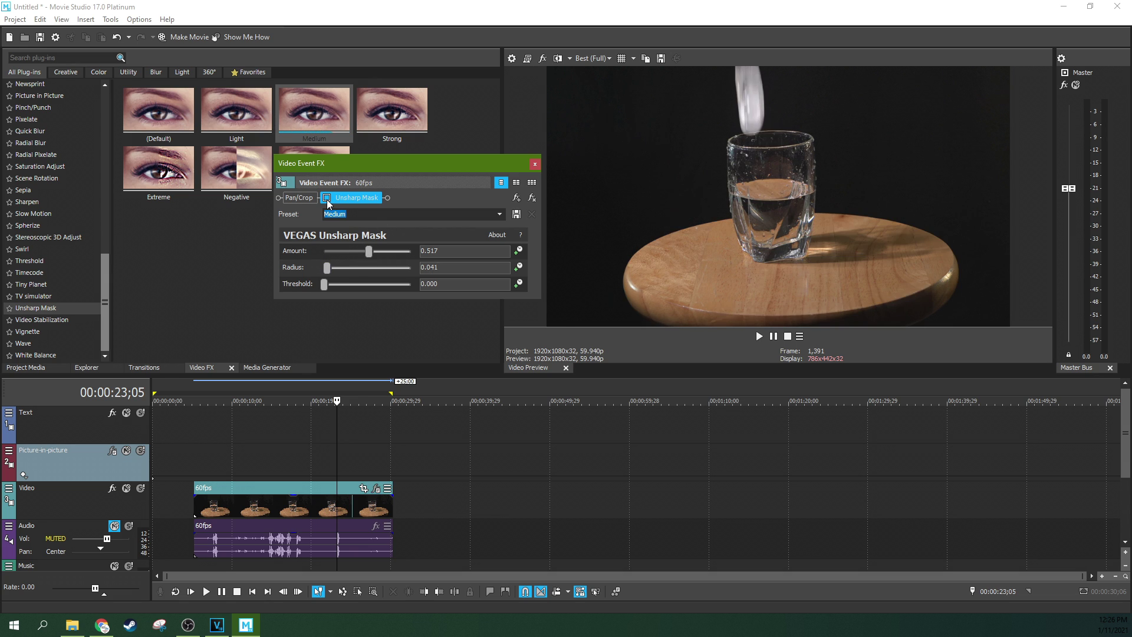
{"action": "left_click", "coordinate": [327, 198]}
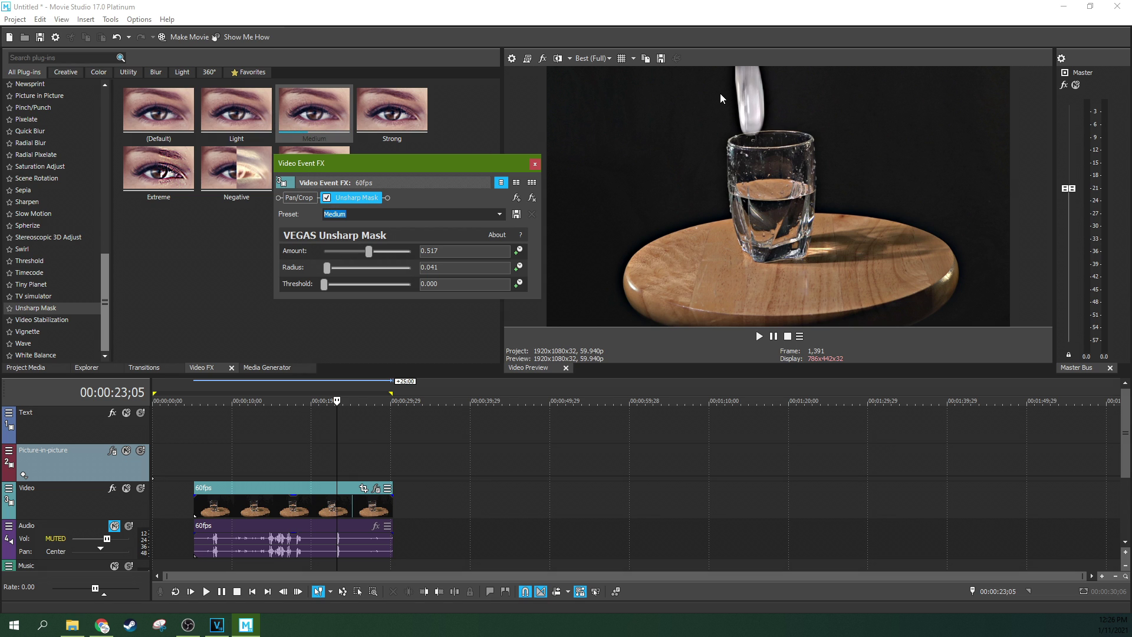
{"action": "left_click", "coordinate": [327, 198]}
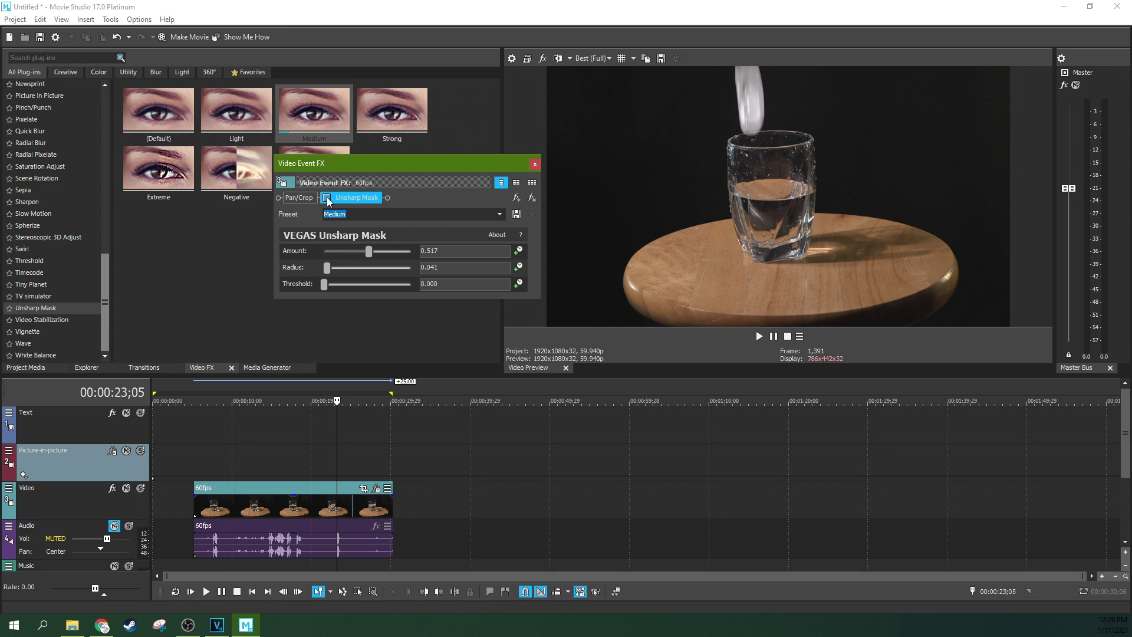
{"action": "left_click", "coordinate": [326, 198]}
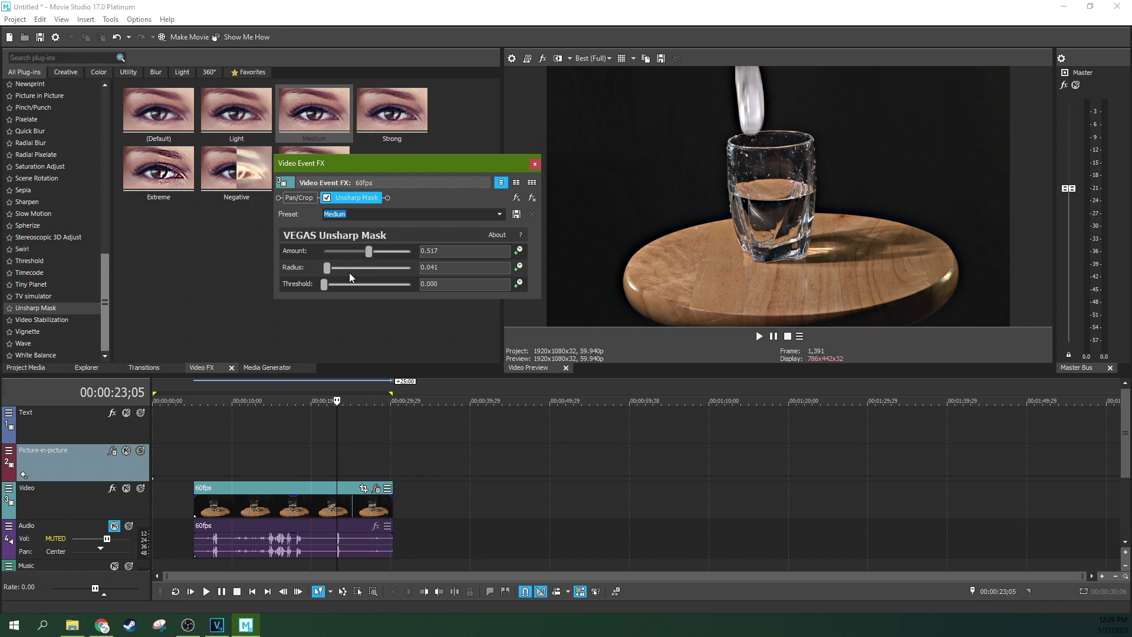
{"action": "left_click", "coordinate": [530, 198]}
Step: Close Video Event FX, apply the Strong Unsharp Mask preset, and move the playhead to 18;13
{"action": "left_click", "coordinate": [534, 164]}
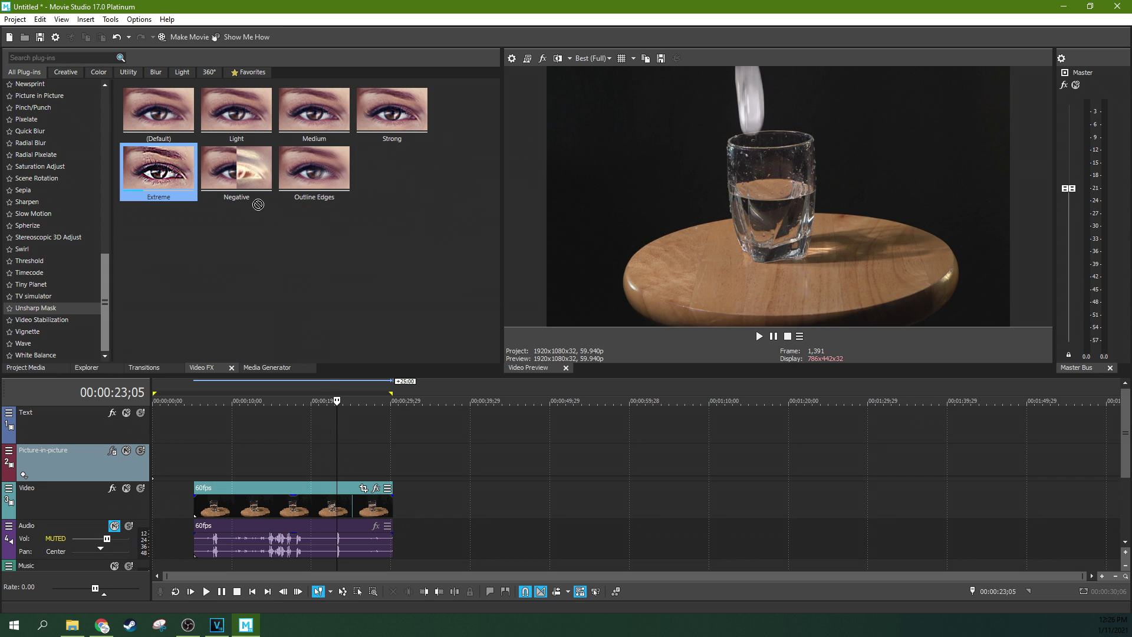
{"action": "left_click_drag", "start_coordinate": [427, 135], "coordinate": [295, 493]}
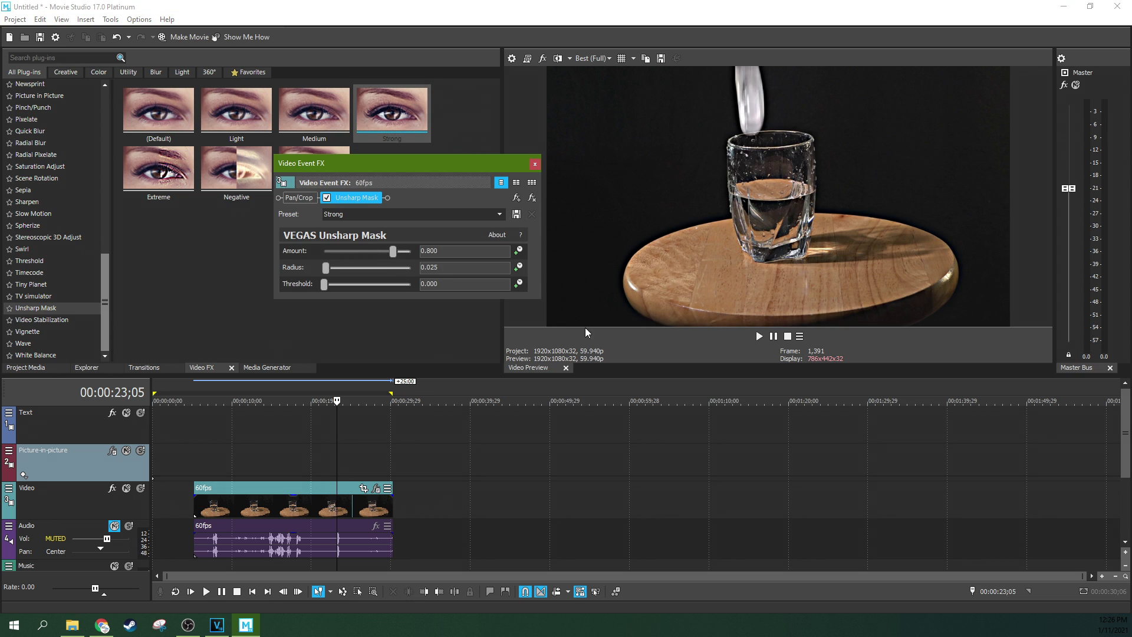
{"action": "left_click", "coordinate": [231, 475]}
{"action": "left_click", "coordinate": [281, 472]}
{"action": "left_click", "coordinate": [299, 469]}
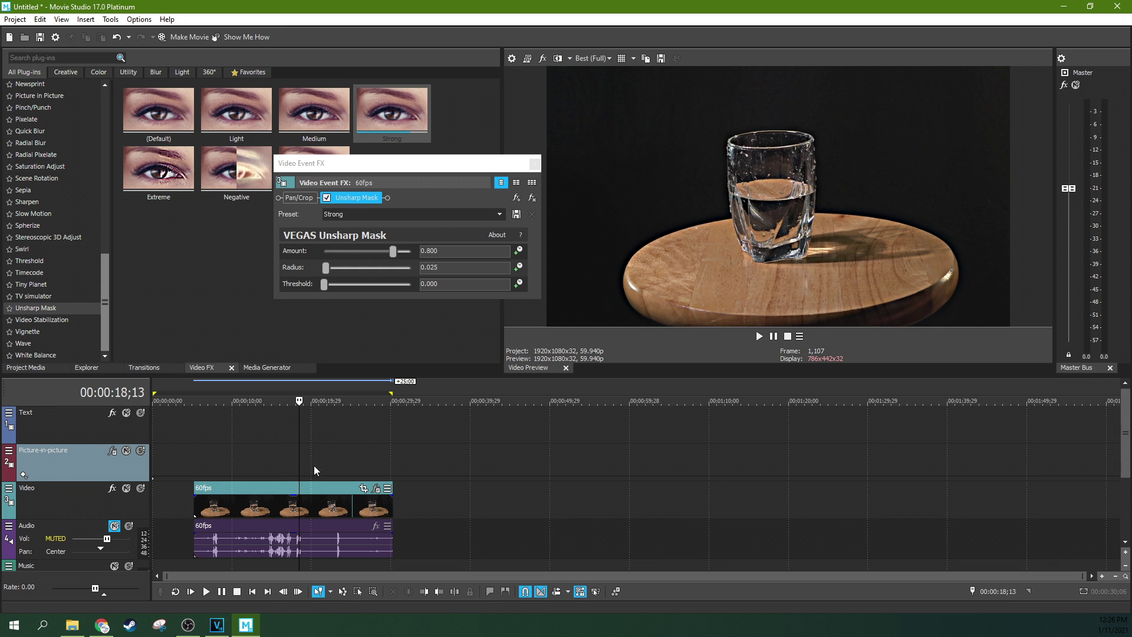
Step: Raise the Amount to 1.000 and scrub the clip through 25;01, 17;08 and 21;17
{"action": "left_click_drag", "start_coordinate": [391, 251], "coordinate": [407, 252]}
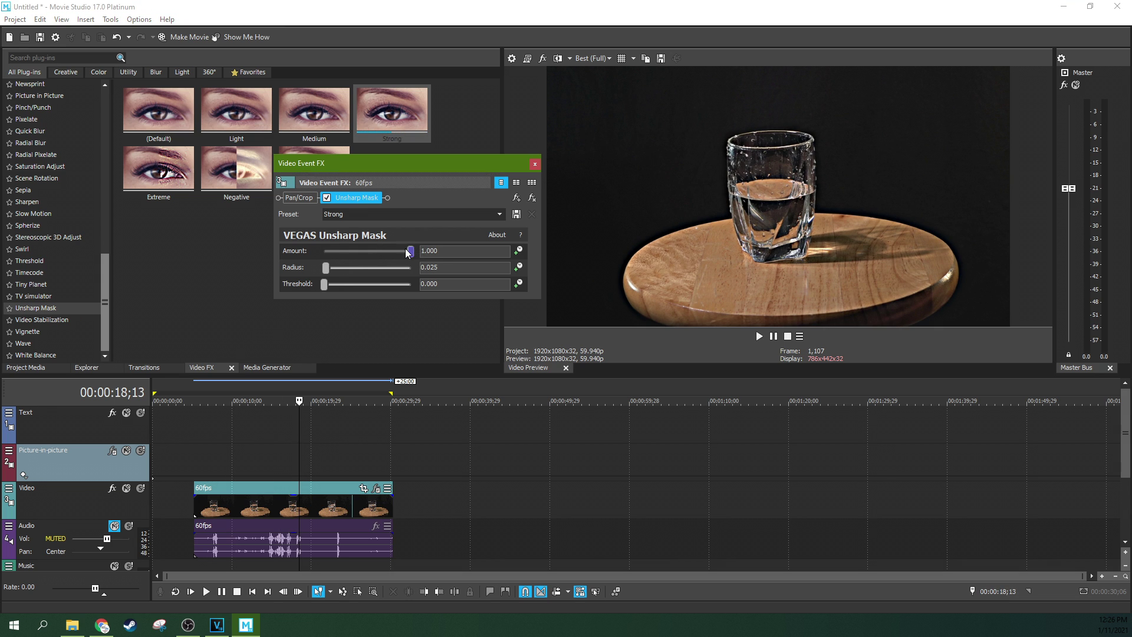
{"action": "left_click", "coordinate": [312, 475]}
{"action": "left_click", "coordinate": [338, 474]}
{"action": "left_click", "coordinate": [352, 469]}
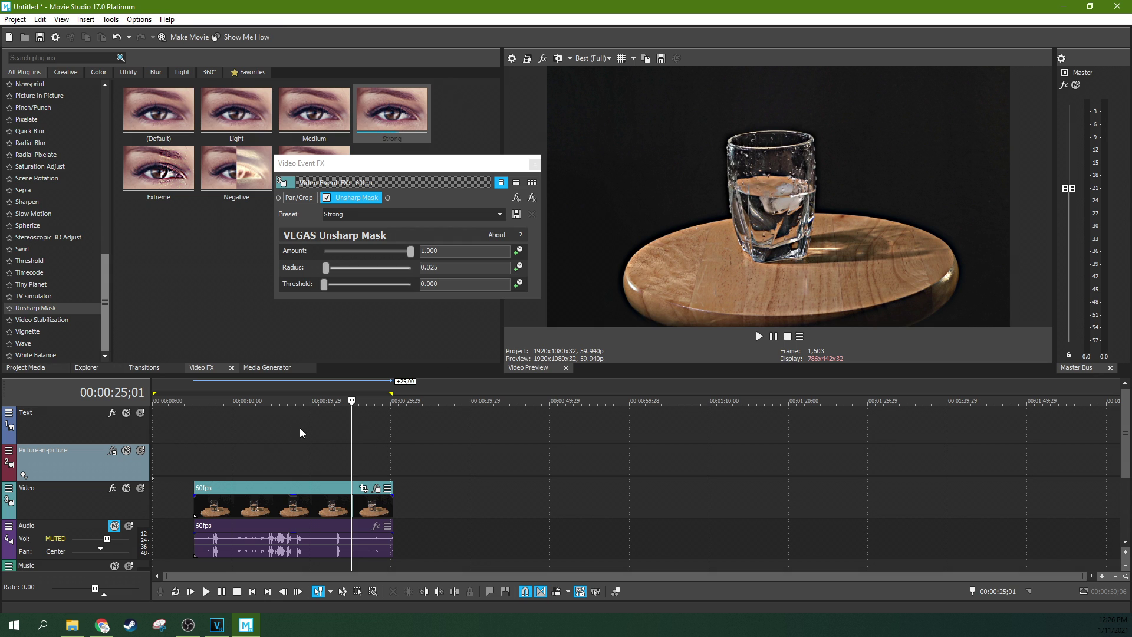
{"action": "left_click", "coordinate": [289, 473]}
{"action": "left_click", "coordinate": [324, 465]}
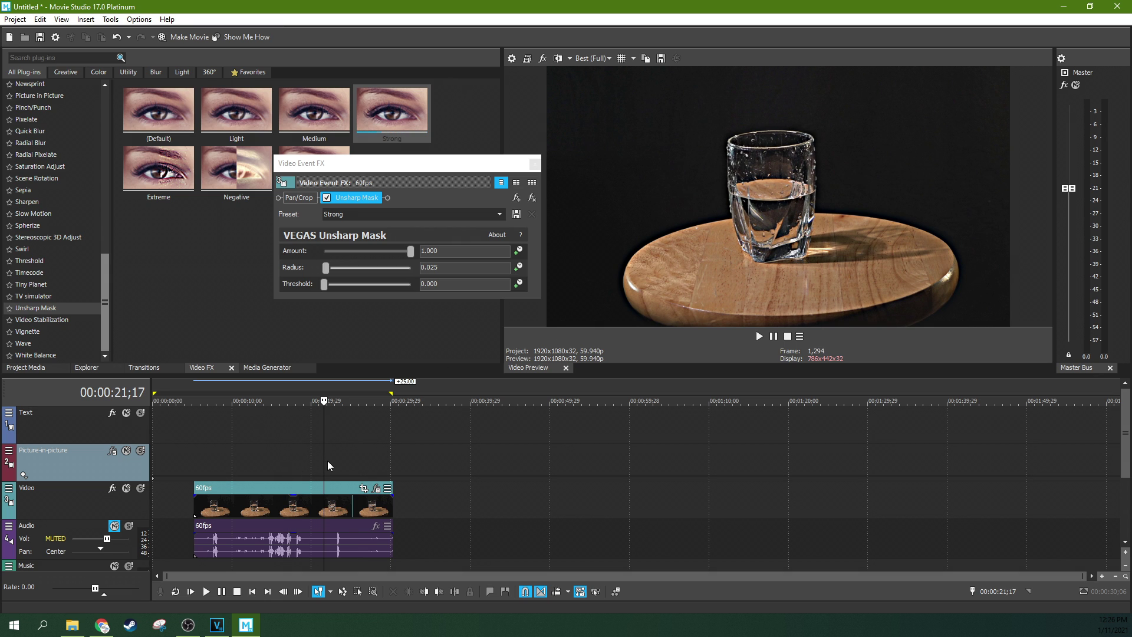